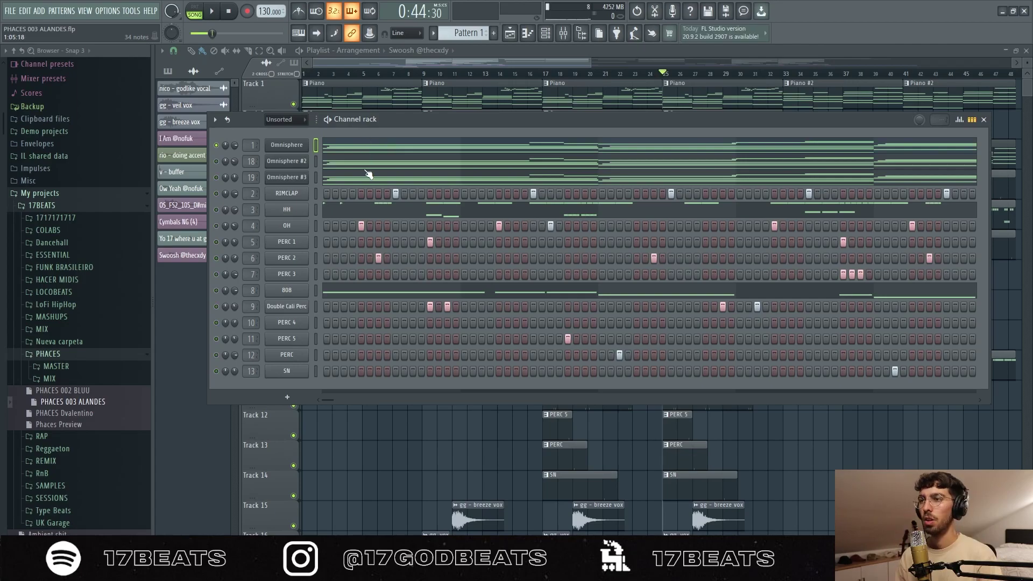
- Open the Omnisphere notes of the Piano #2 pattern in the piano roll and play the pattern
key(KP_Add)
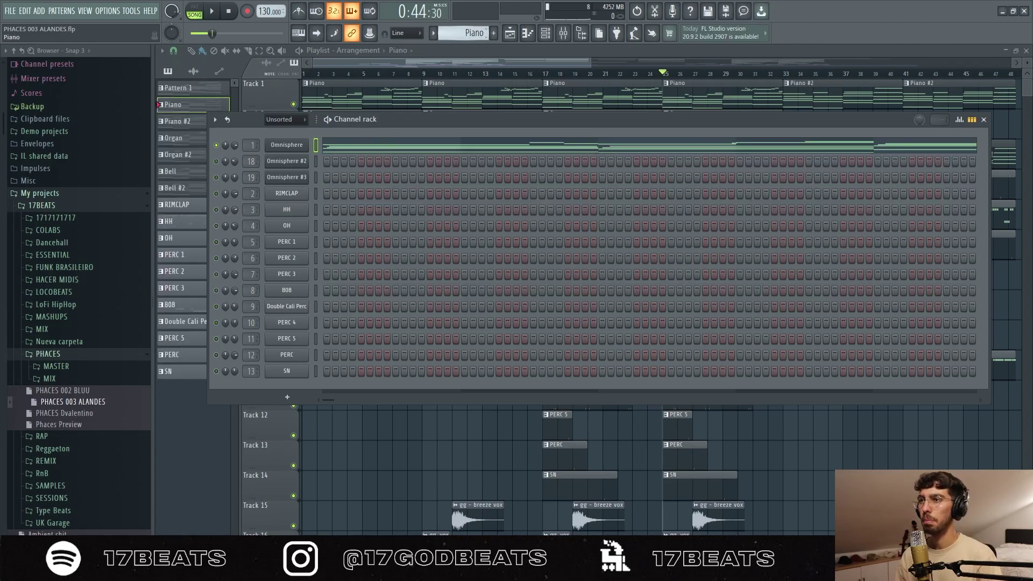
scroll(469, 33, down, 1)
click(497, 146)
key(space)
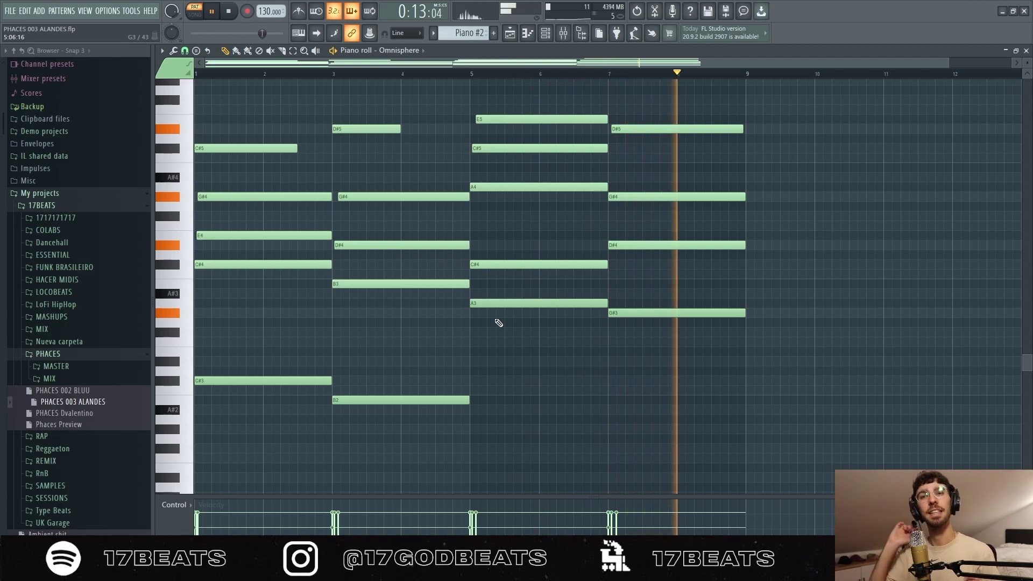
key(space)
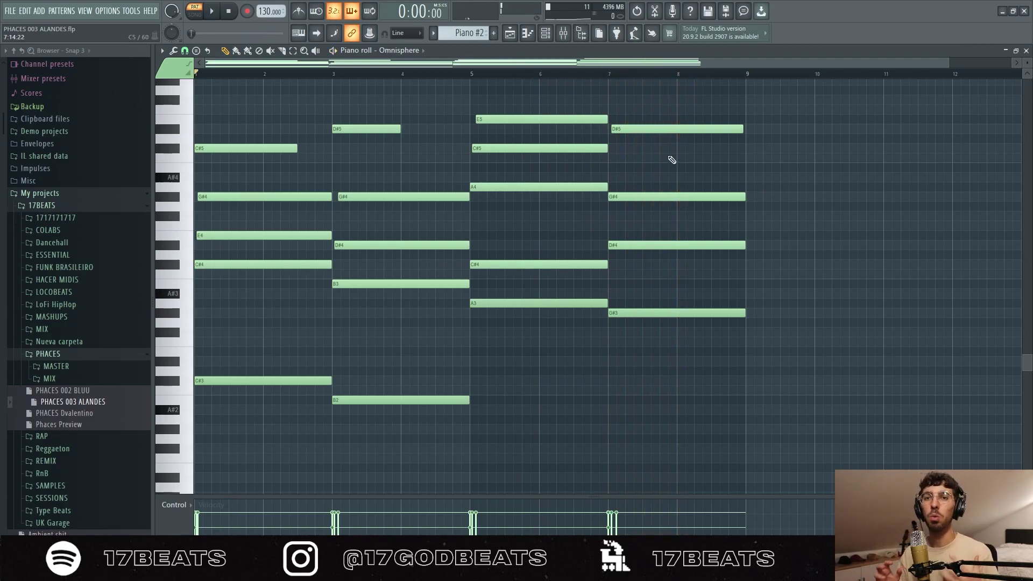
- Switch to Pattern 1 and play its full Omnisphere melody while examining the higher notes in the piano roll
key(KP_Subtract)
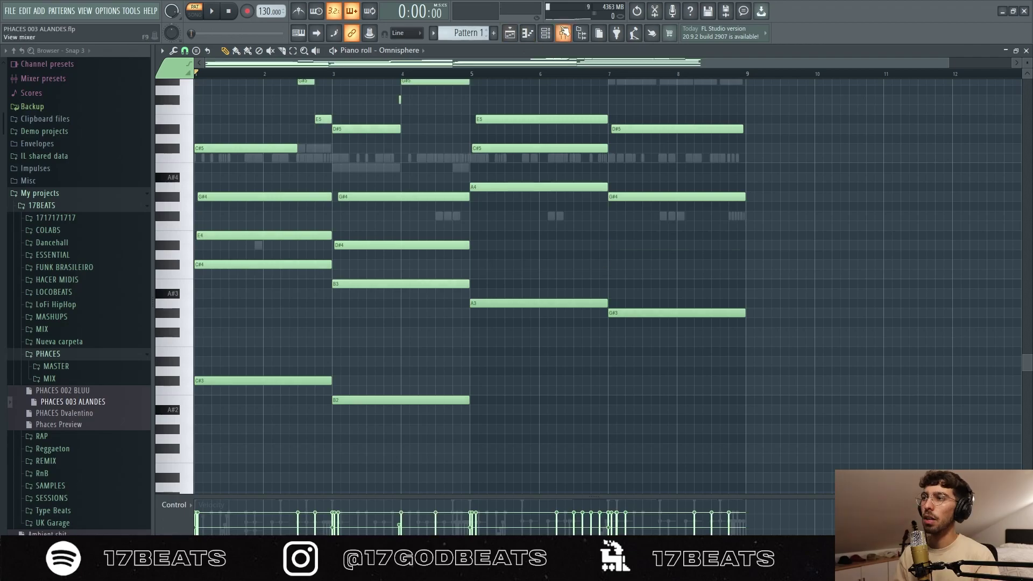
key(F6)
key(F6)
key(space)
scroll(397, 230, up, 3)
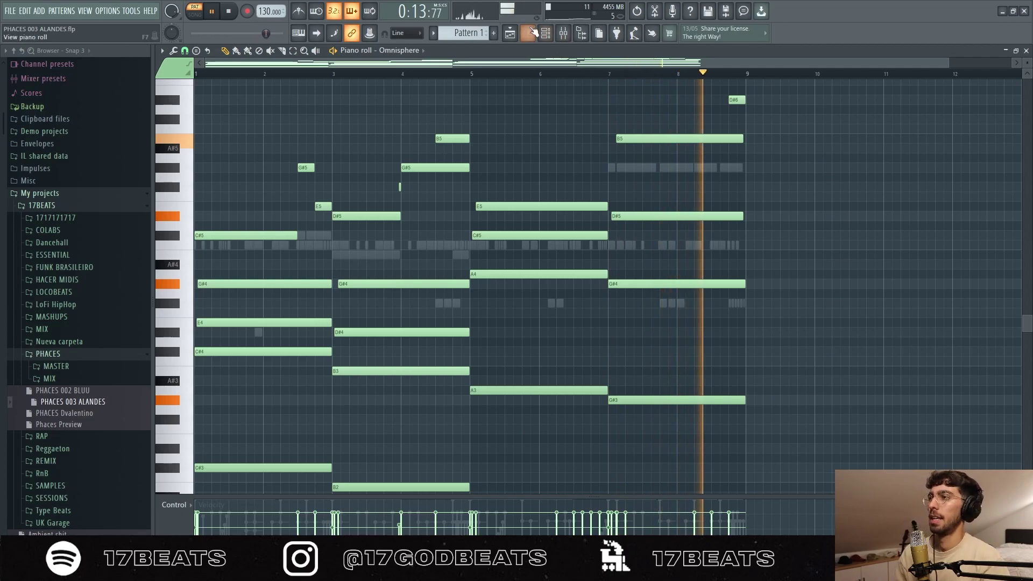
- Unmute Omnisphere #2, Omnisphere #3 and RIMCLAP in turn in the channel rack, auditioning Pattern 1 and opening the Omnisphere #3 instrument
key(F6)
key(space)
key(space)
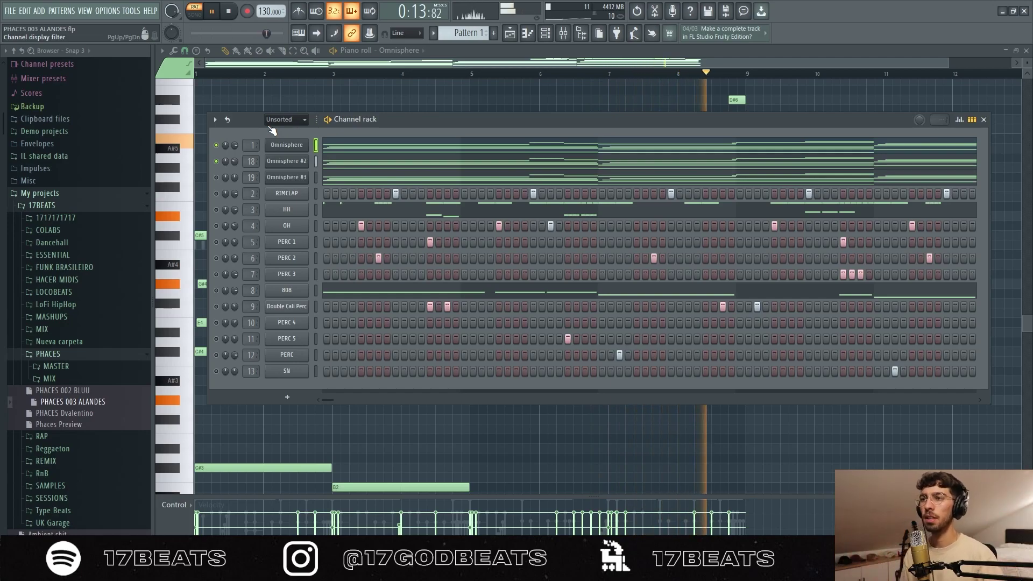
key(space)
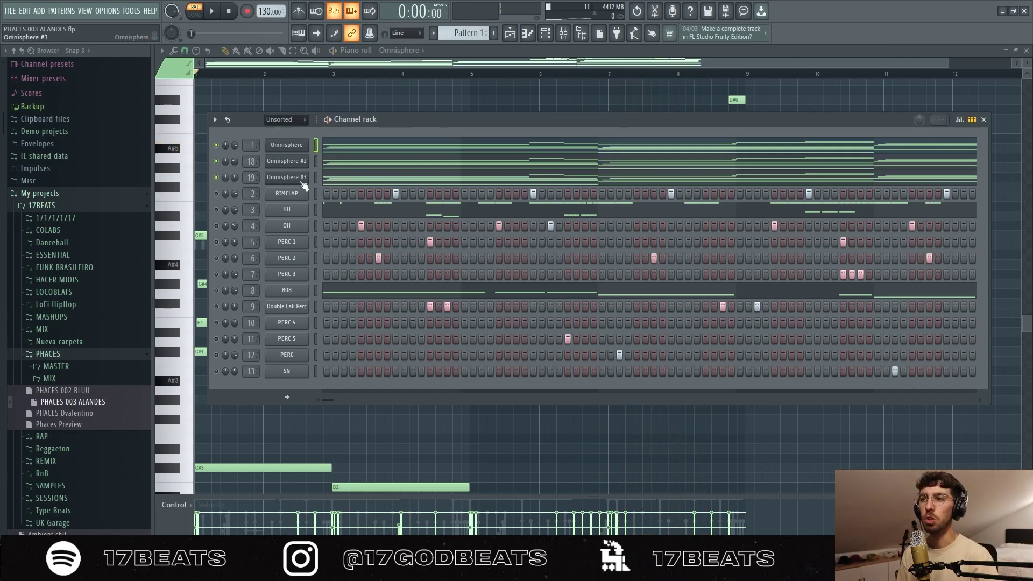
click(305, 180)
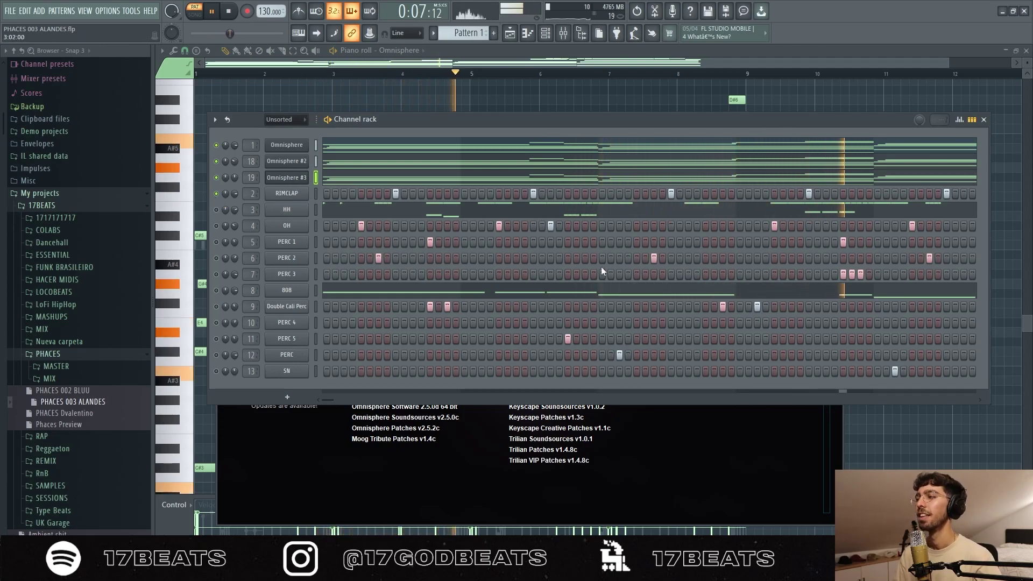
key(space)
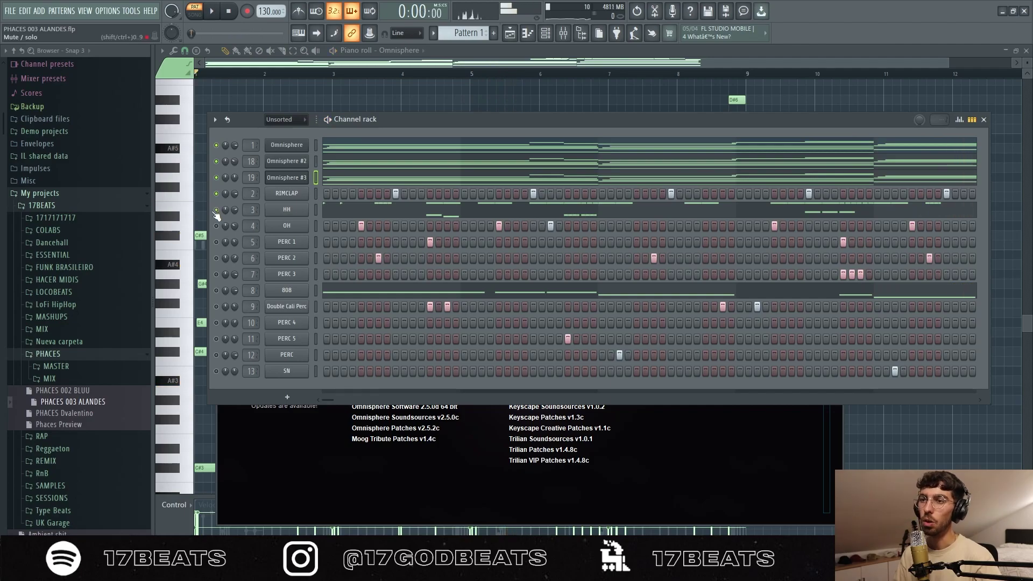
- Play Pattern 1 with the HH channel included and examine the hi-hat notes in the piano roll
key(space)
click(336, 210)
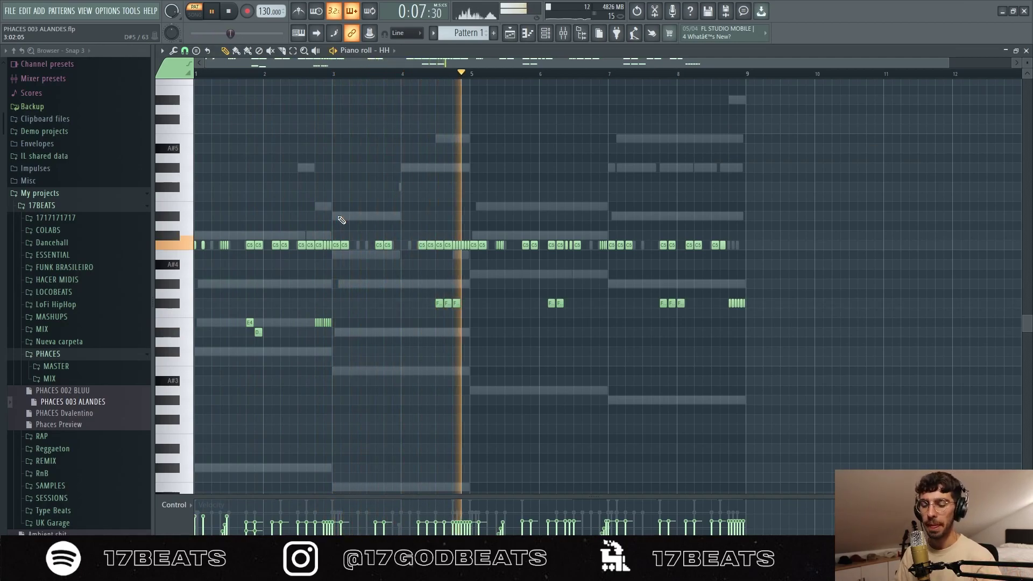
key(space)
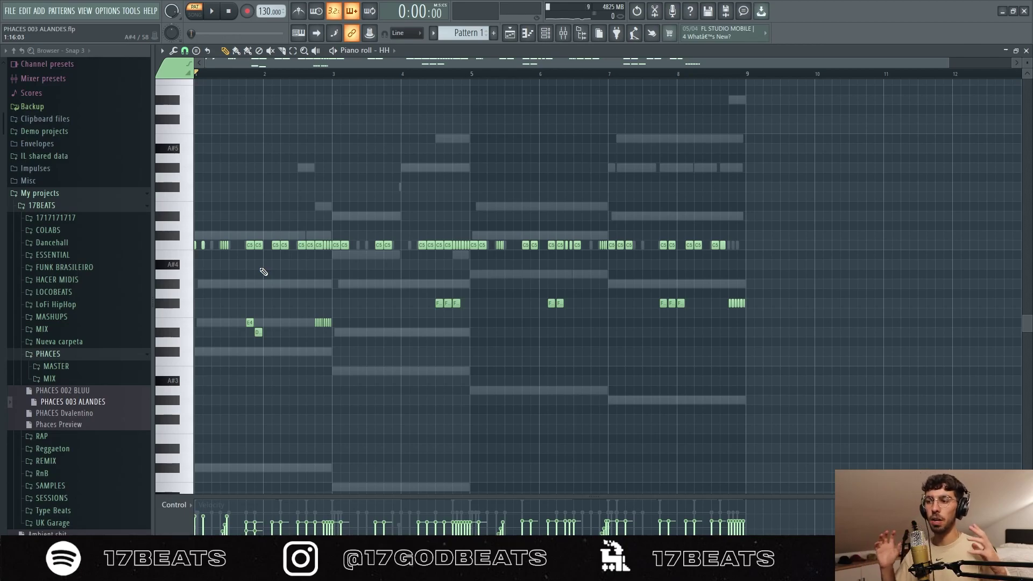
- Return to the channel rack and play Pattern 1 with the OH channel unmuted
key(F6)
key(space)
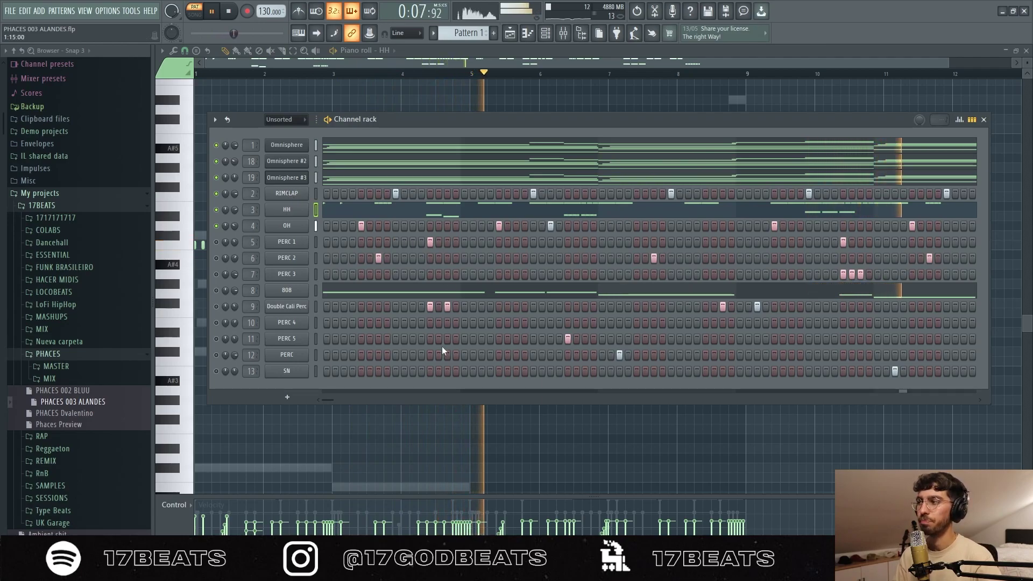
mouse_move(326, 400)
mouse_down()
mouse_move(377, 408)
mouse_move(328, 404)
mouse_up()
key(space)
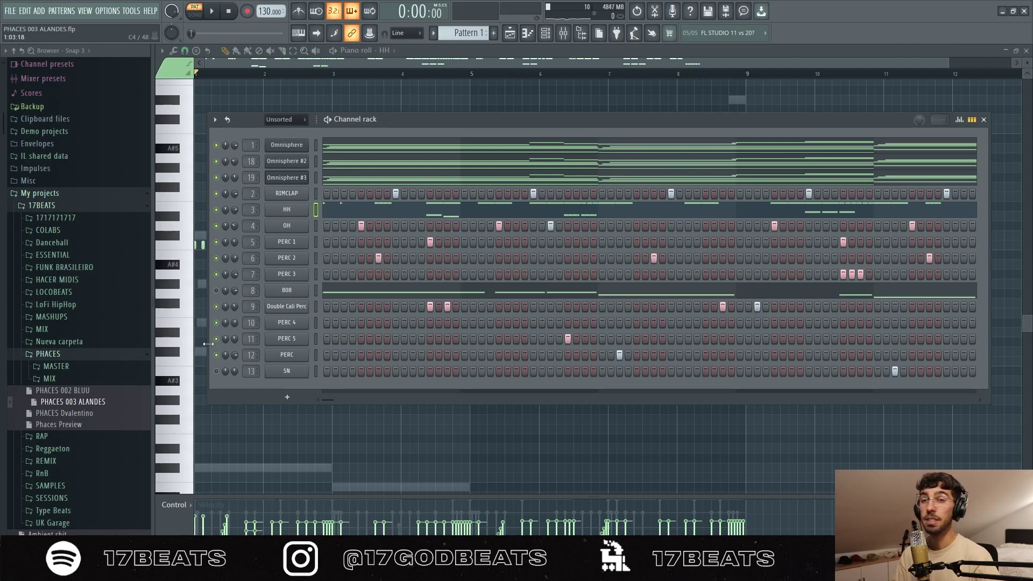
- Play Pattern 1 with the percussion channels unmuted and examine the second half of their step sequences
key(space)
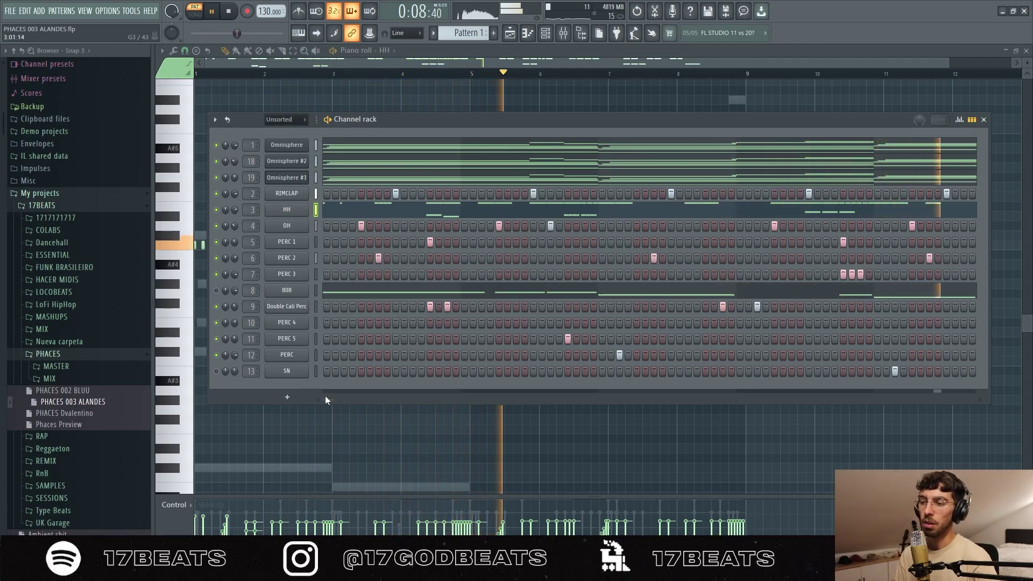
drag(327, 400, 375, 409)
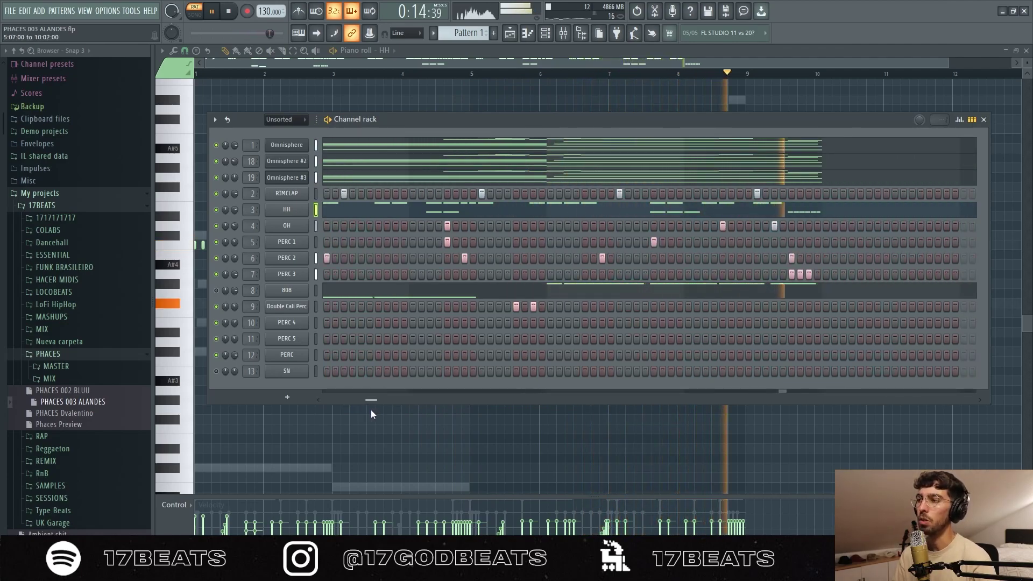
key(space)
- Open the 808 notes in the piano roll and play Pattern 1 to audition the bass line
click(383, 296)
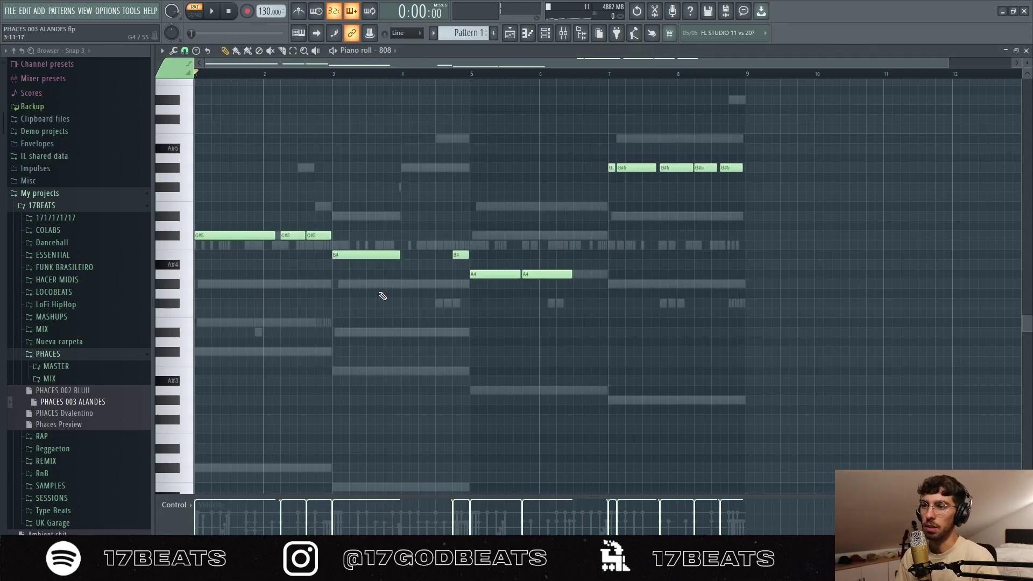
key(space)
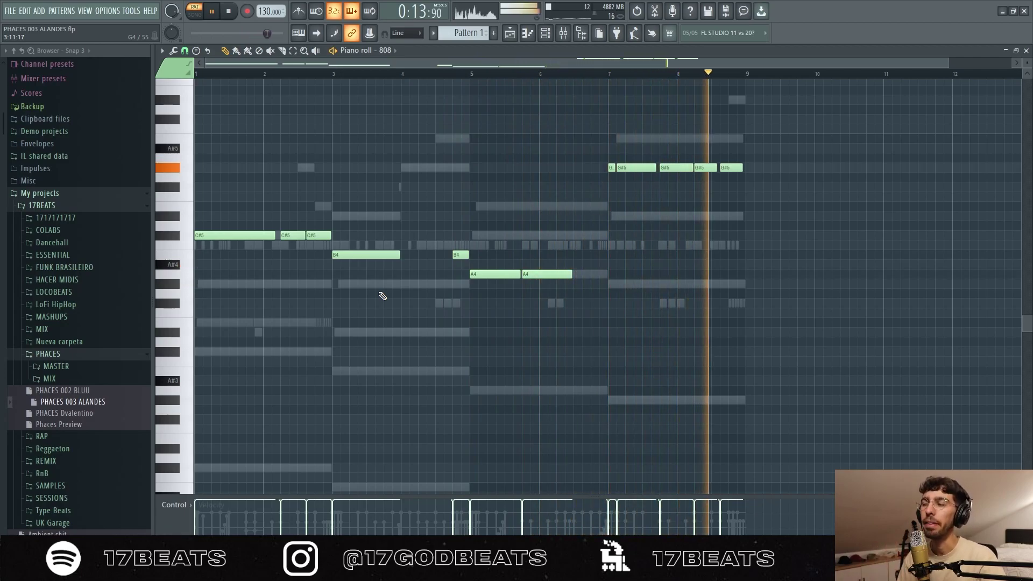
key(space)
- Switch to song mode and play the playlist arrangement from bar 9, examining the vocal sample tracks
key(l)
key(F5)
scroll(372, 67, up, 4)
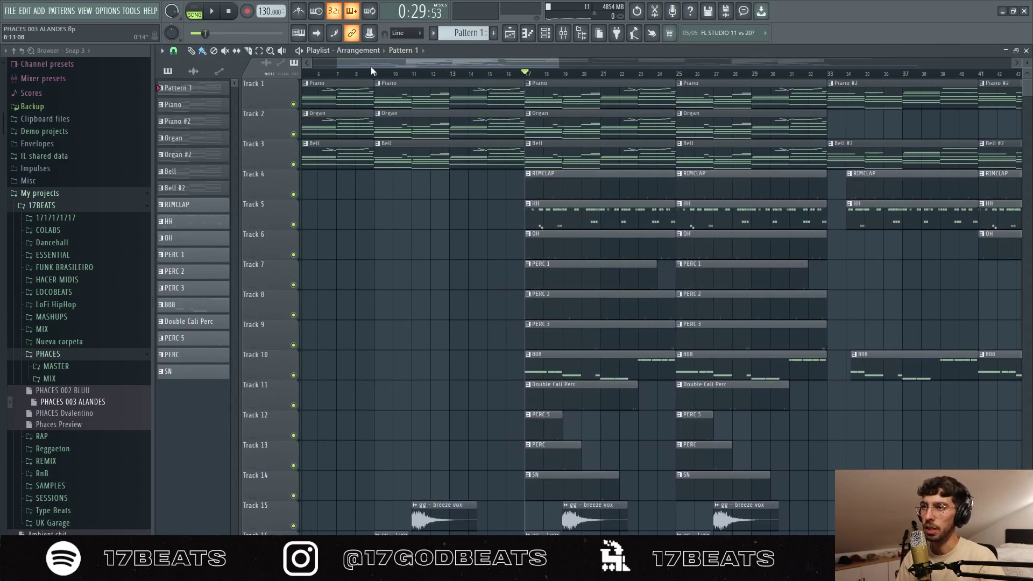
click(428, 74)
scroll(323, 226, down, 3)
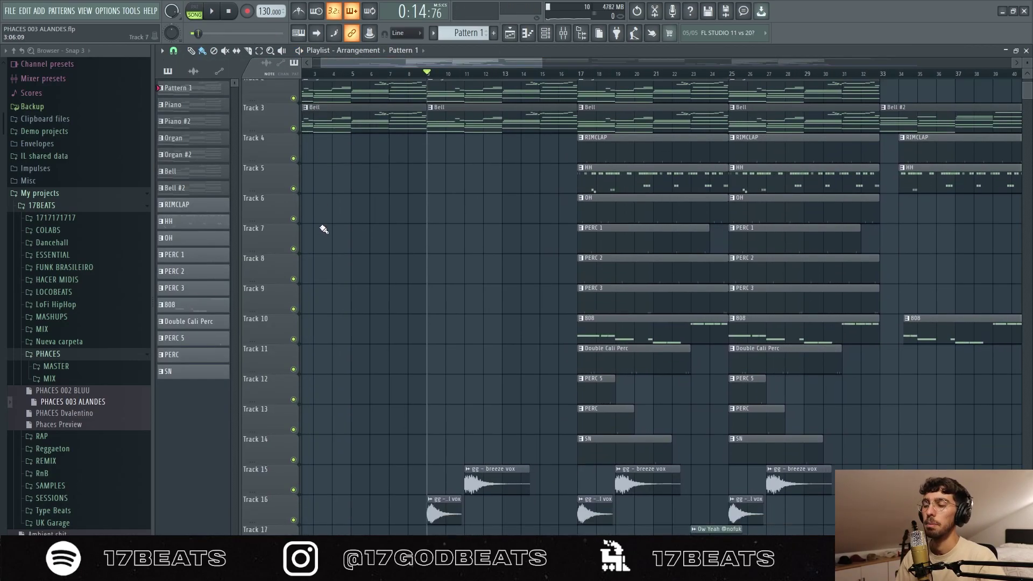
key(space)
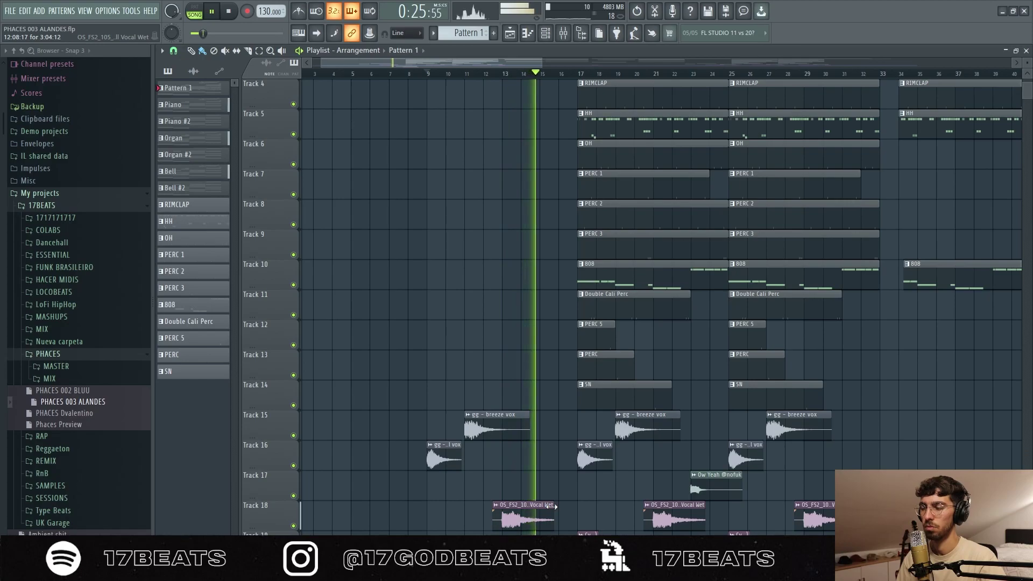
scroll(568, 477, up, 1)
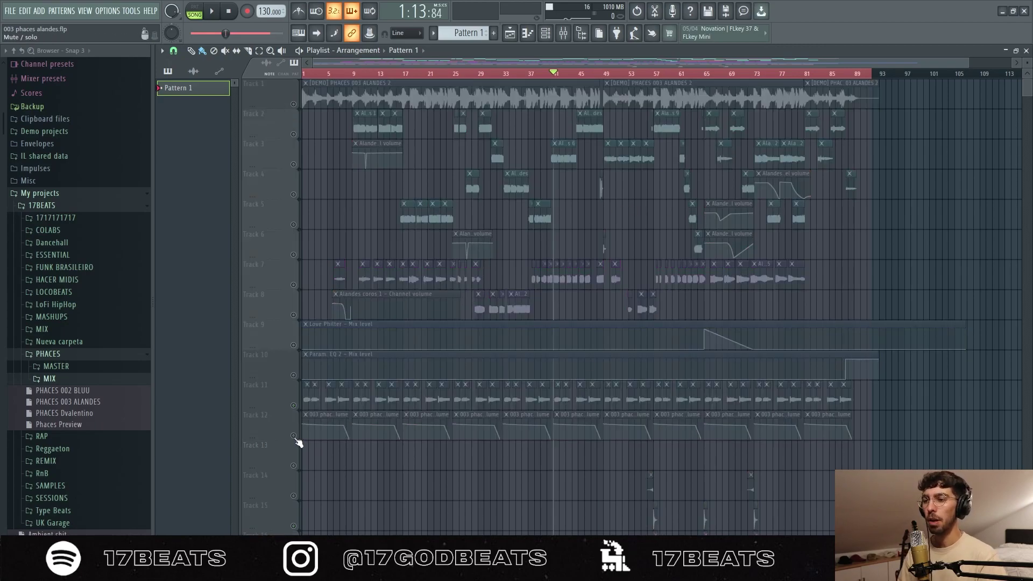
- Solo Track 11 in the playlist of the vocal mix project and play it from the start
ctrl+click(294, 437)
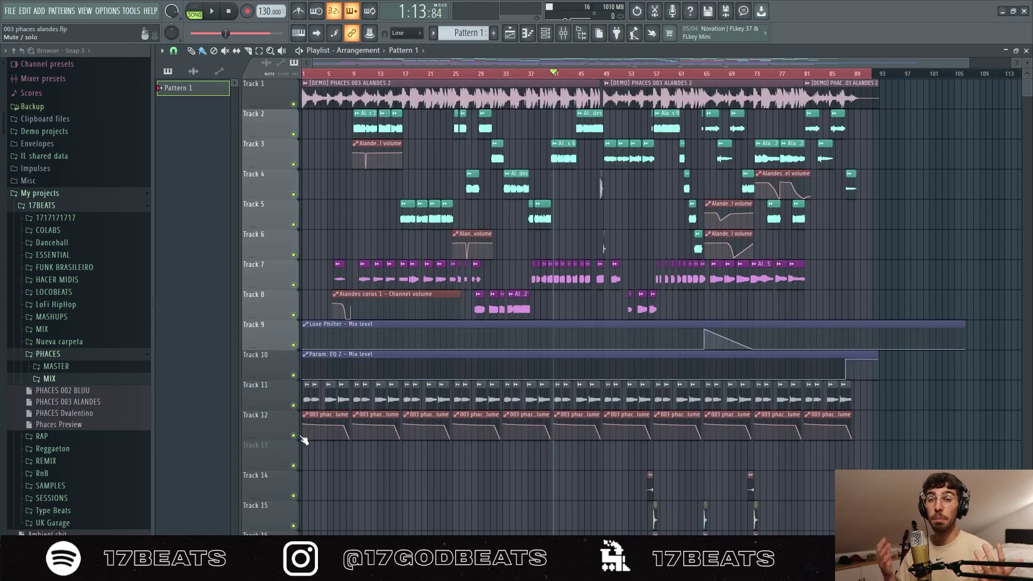
ctrl+click(294, 406)
key(space)
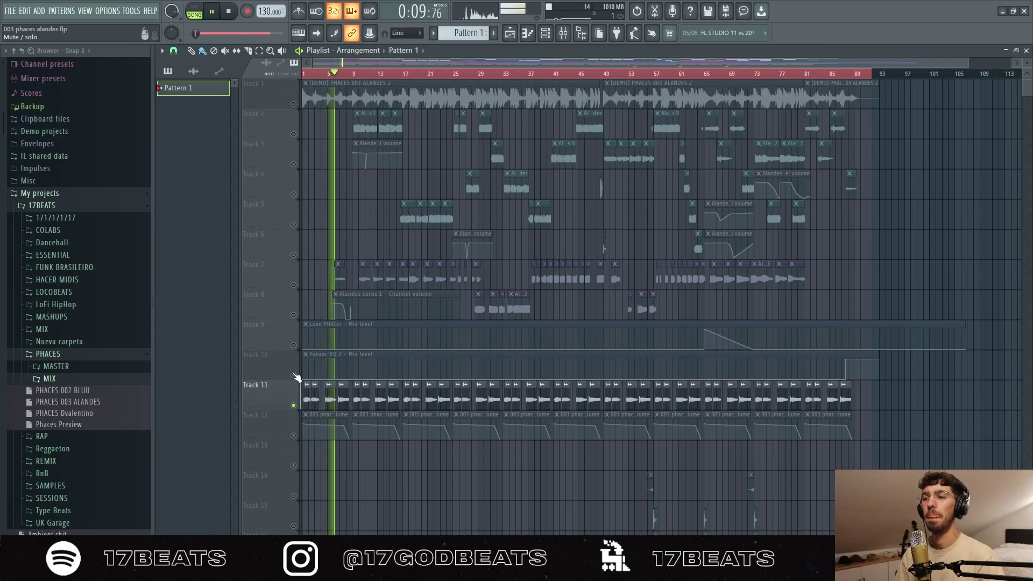
key(space)
- Enable StudioRack Mono, Fruity Love Philter and ValhallaVintageVerb in turn on mixer insert 18, auditioning the track after each change
key(F9)
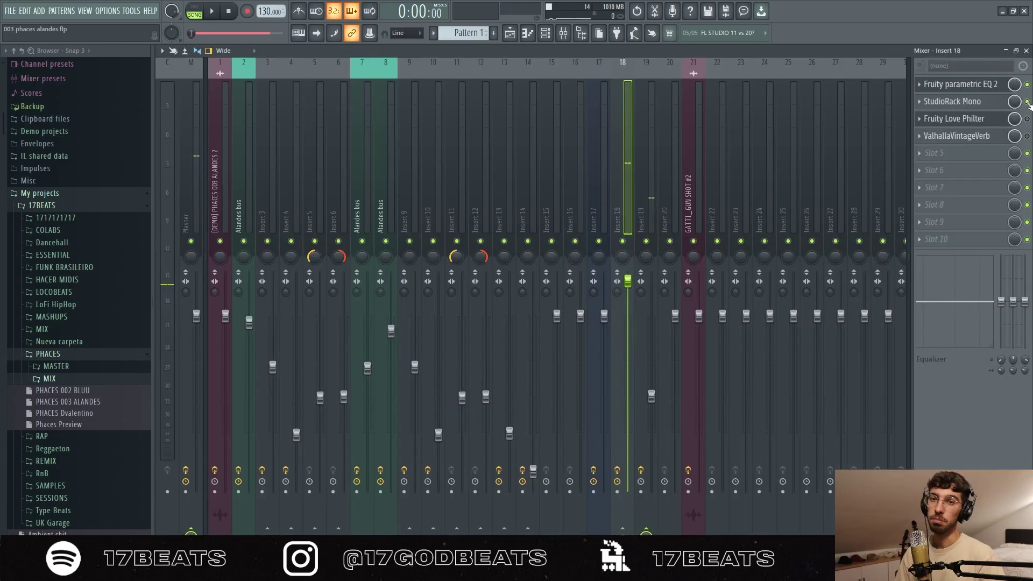
key(space)
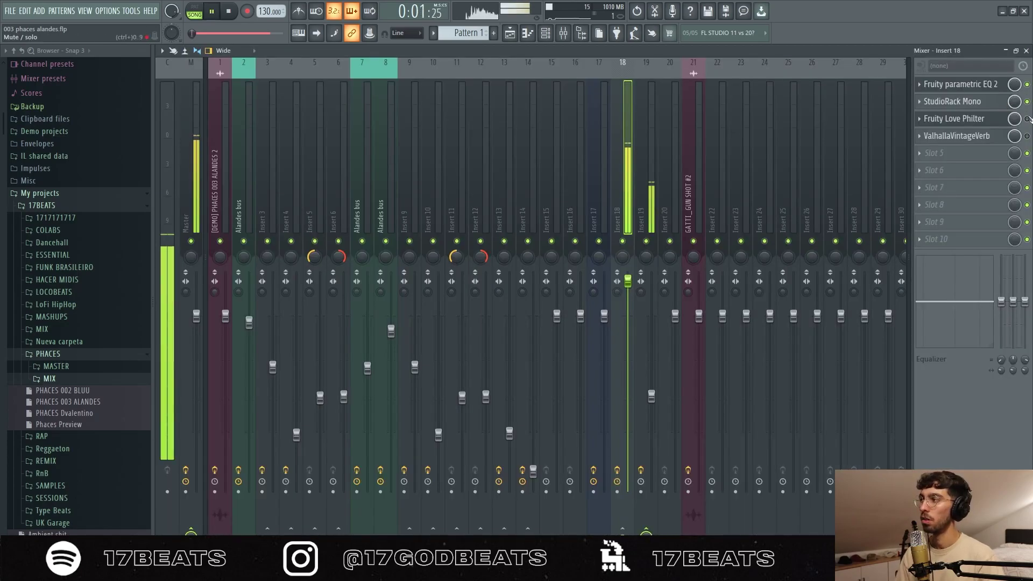
key(space)
key(space)
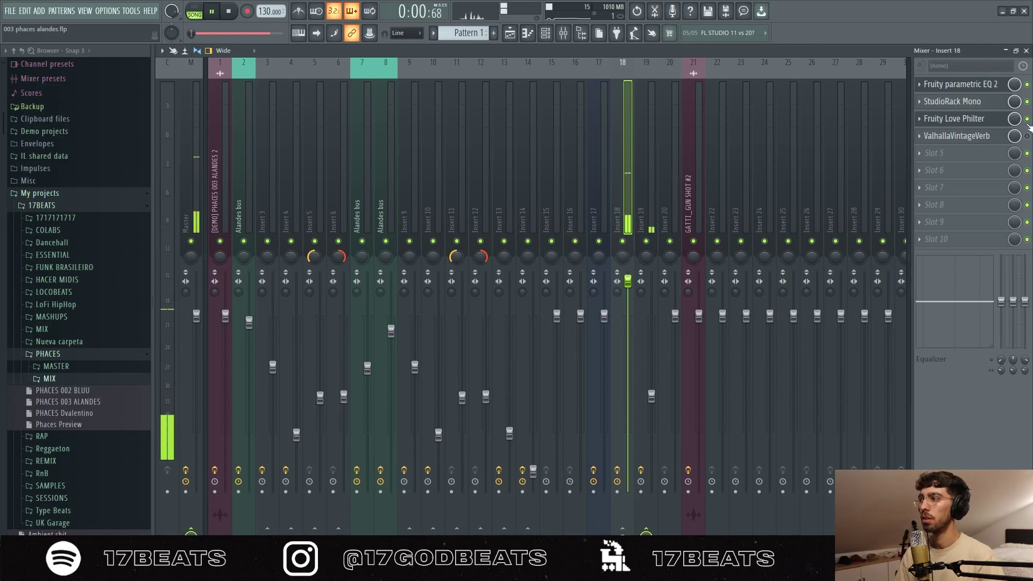
key(space)
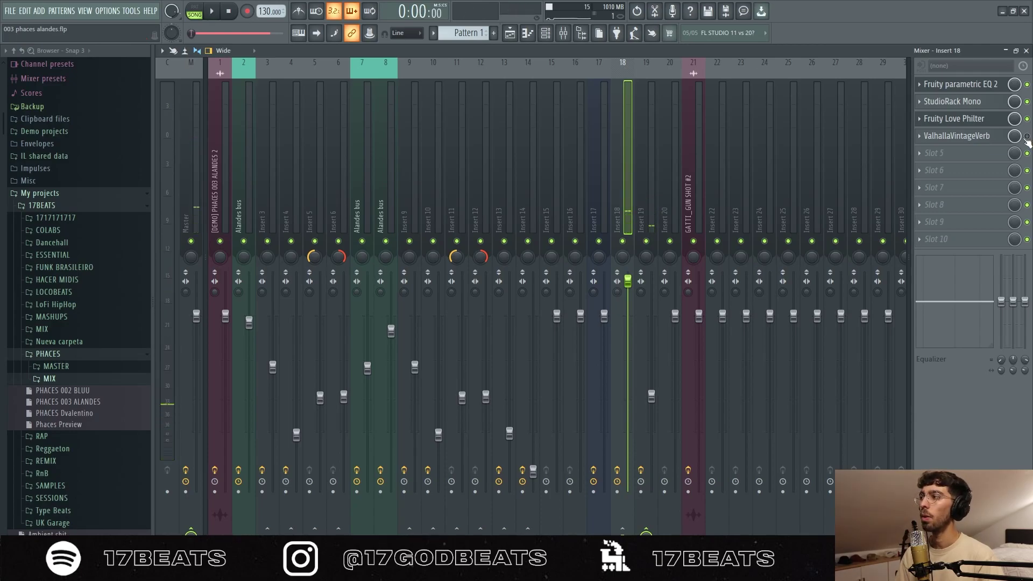
key(space)
- Unsolo Track 11 in the playlist and play the full mix from the start
key(F5)
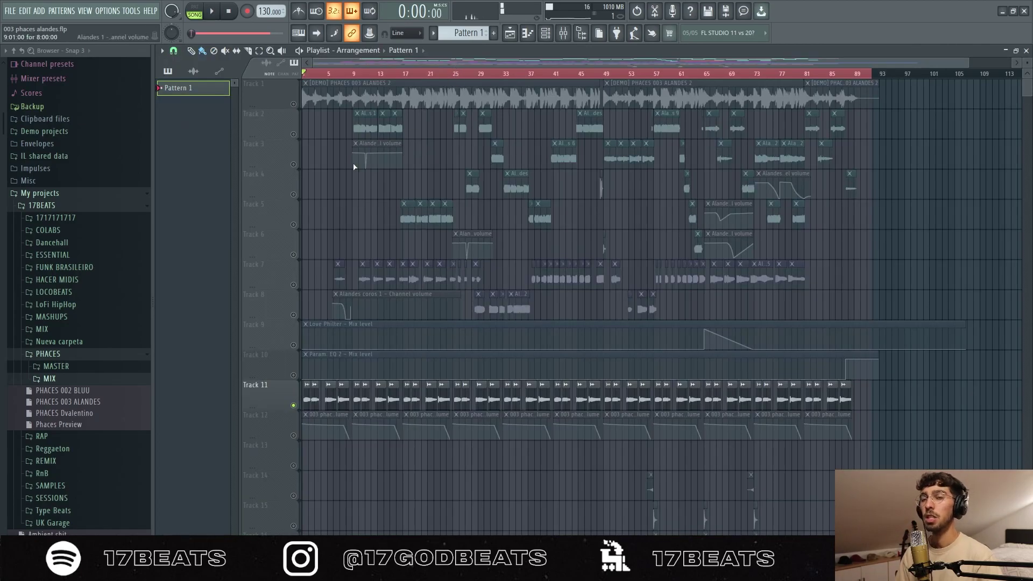
click(296, 109)
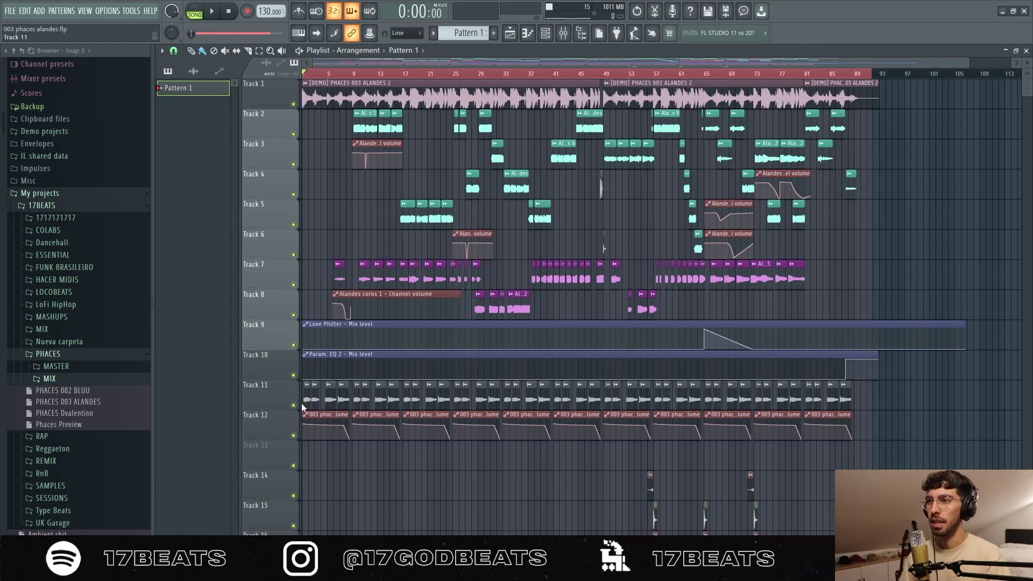
key(space)
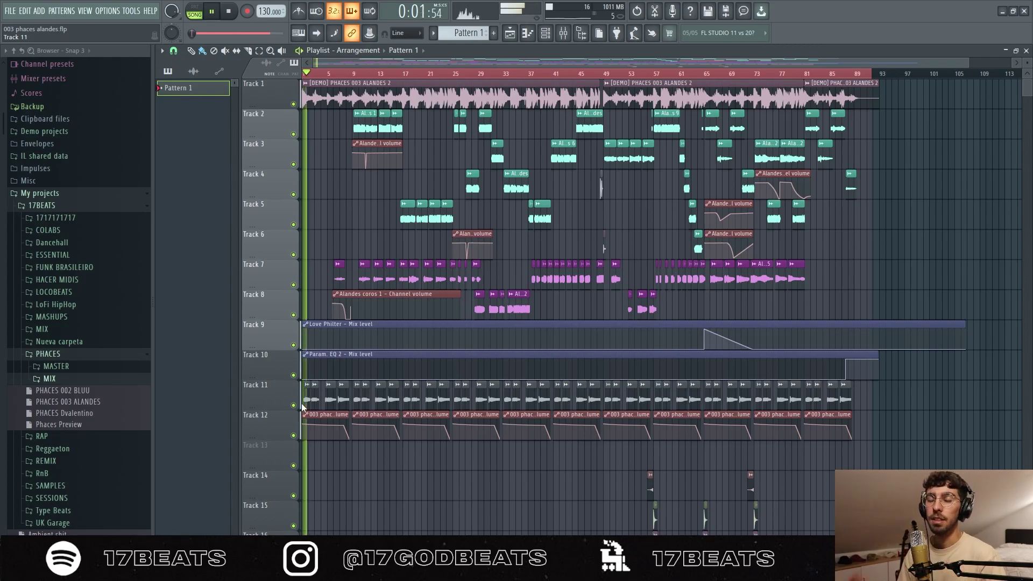